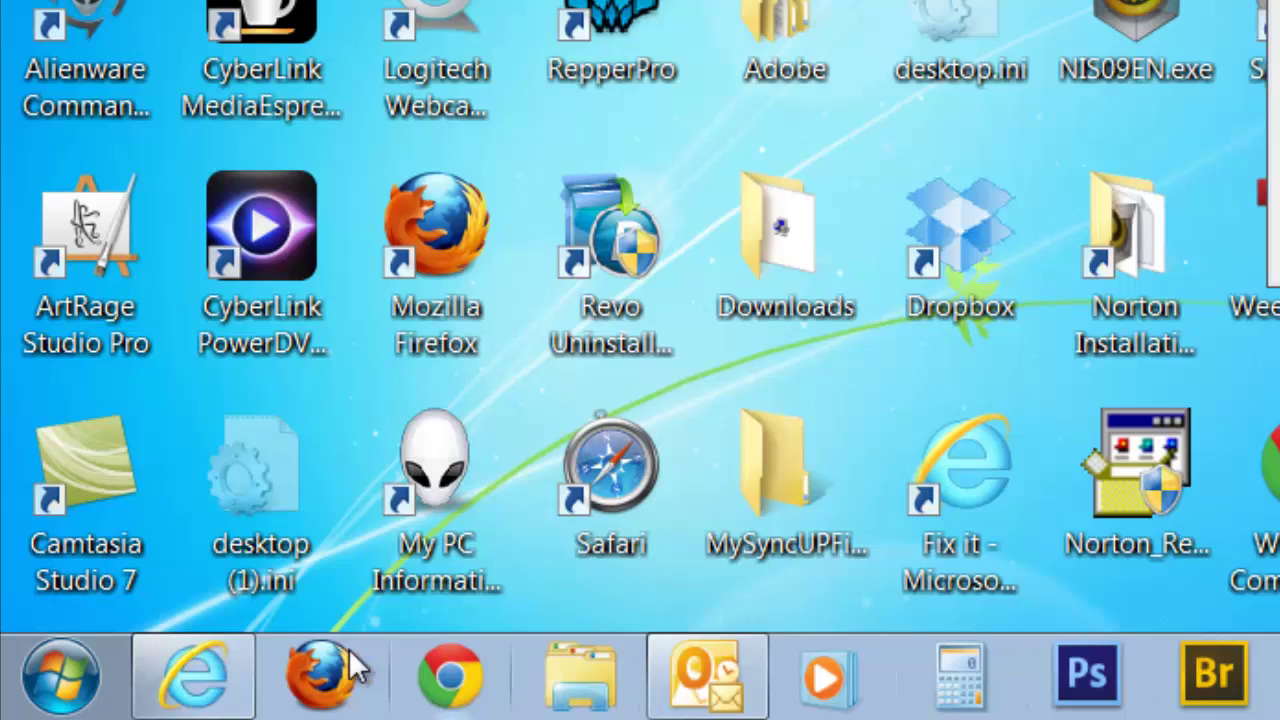
- Search Windows for "Services" and open the Services management console
{"action": "left_click", "coordinate": [60, 685]}
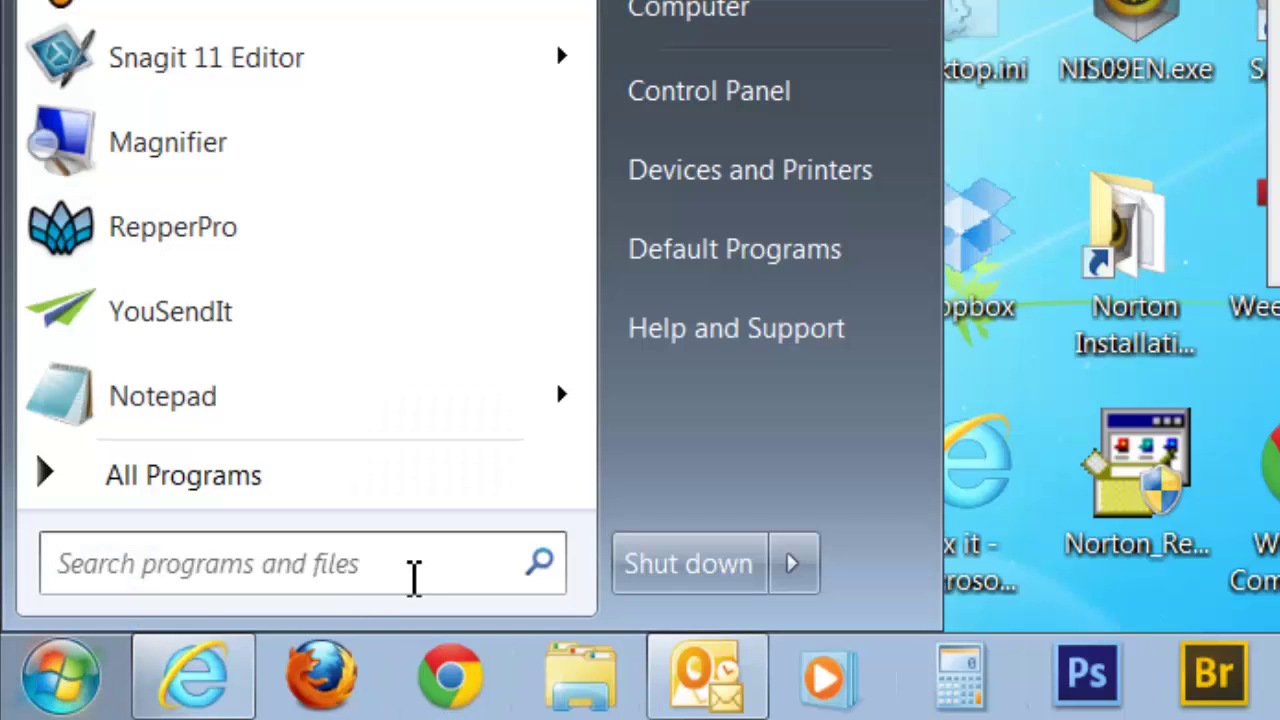
{"action": "left_click", "coordinate": [415, 575]}
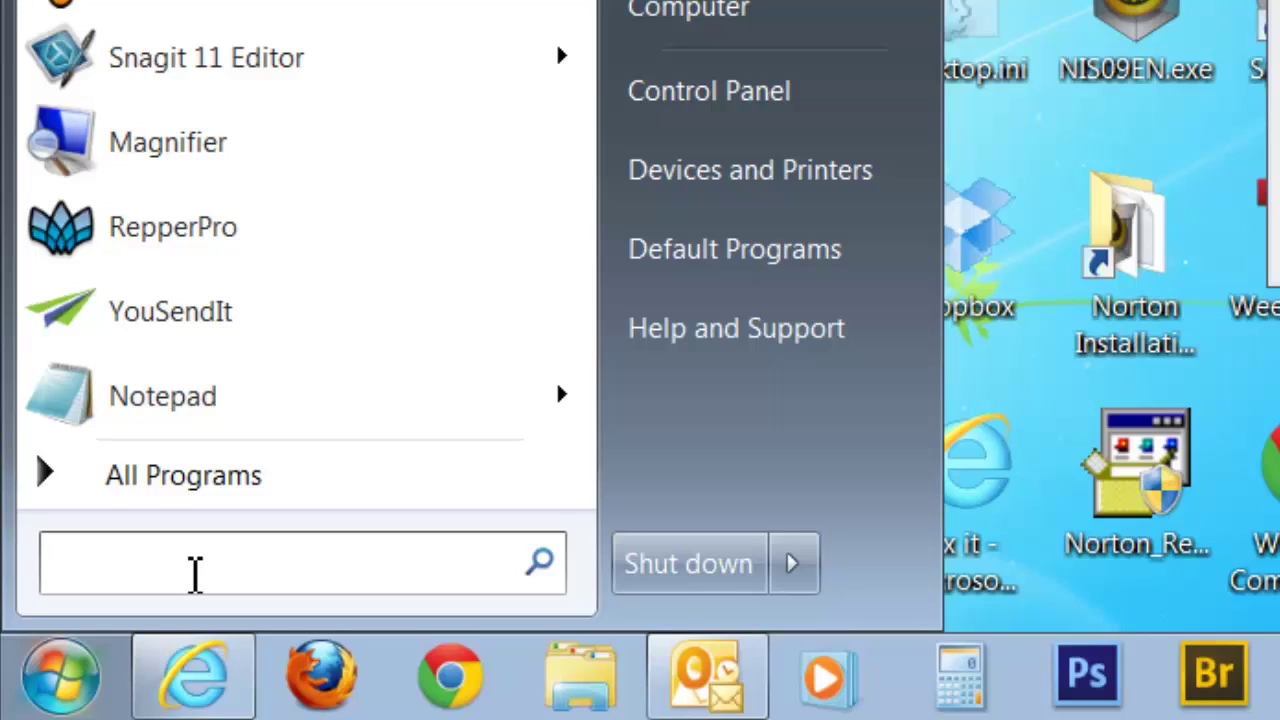
{"action": "type", "text": "Servicde"}
{"action": "key", "text": "BackSpace"}
{"action": "key", "text": "BackSpace"}
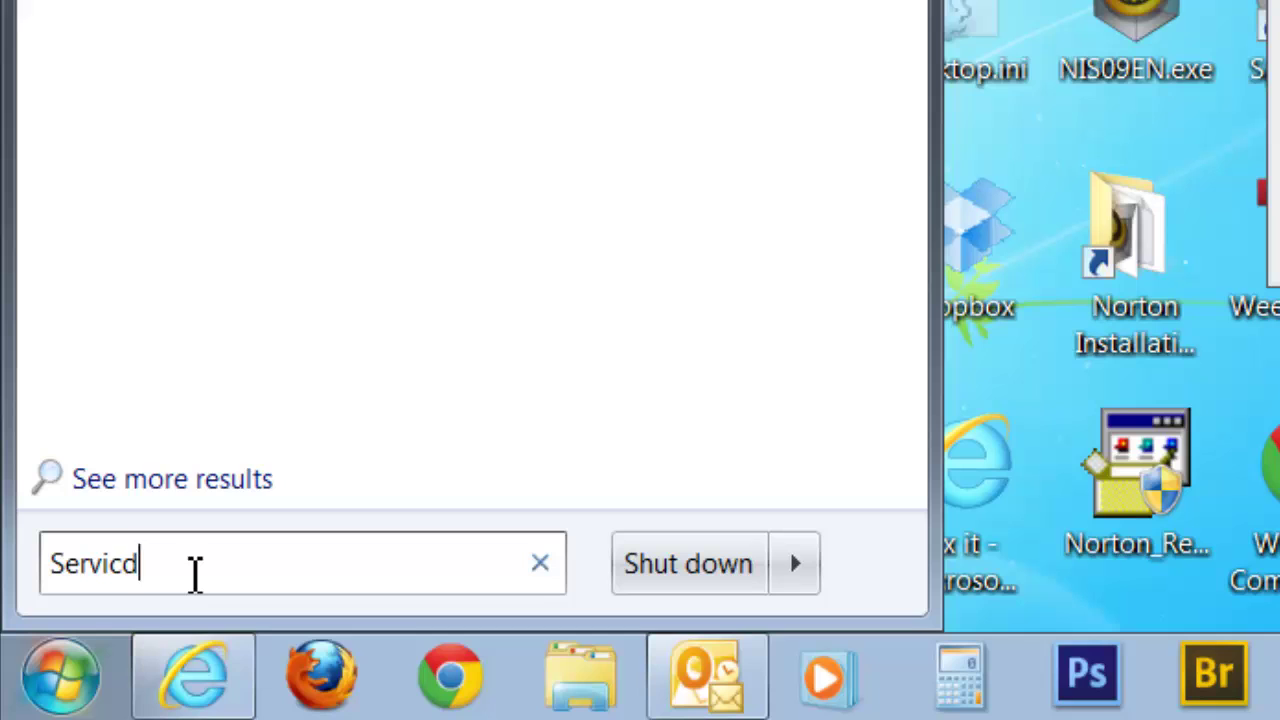
{"action": "type", "text": "es"}
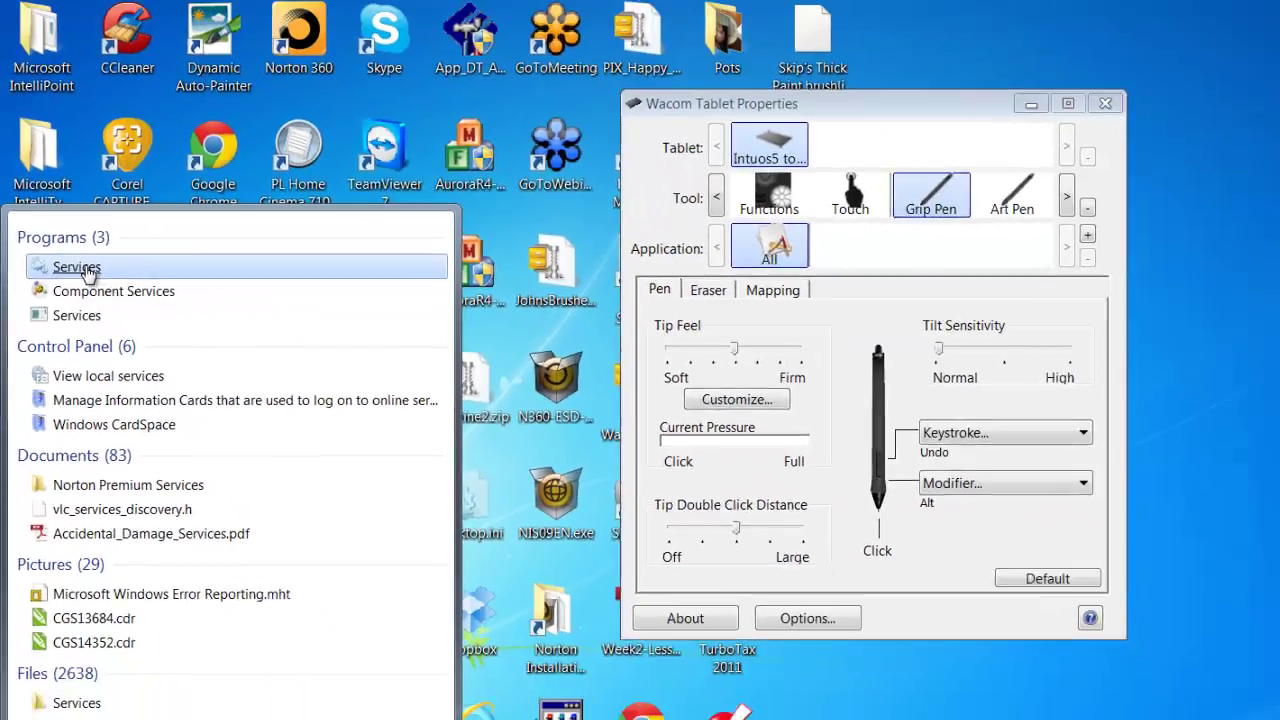
{"action": "left_click", "coordinate": [148, 225]}
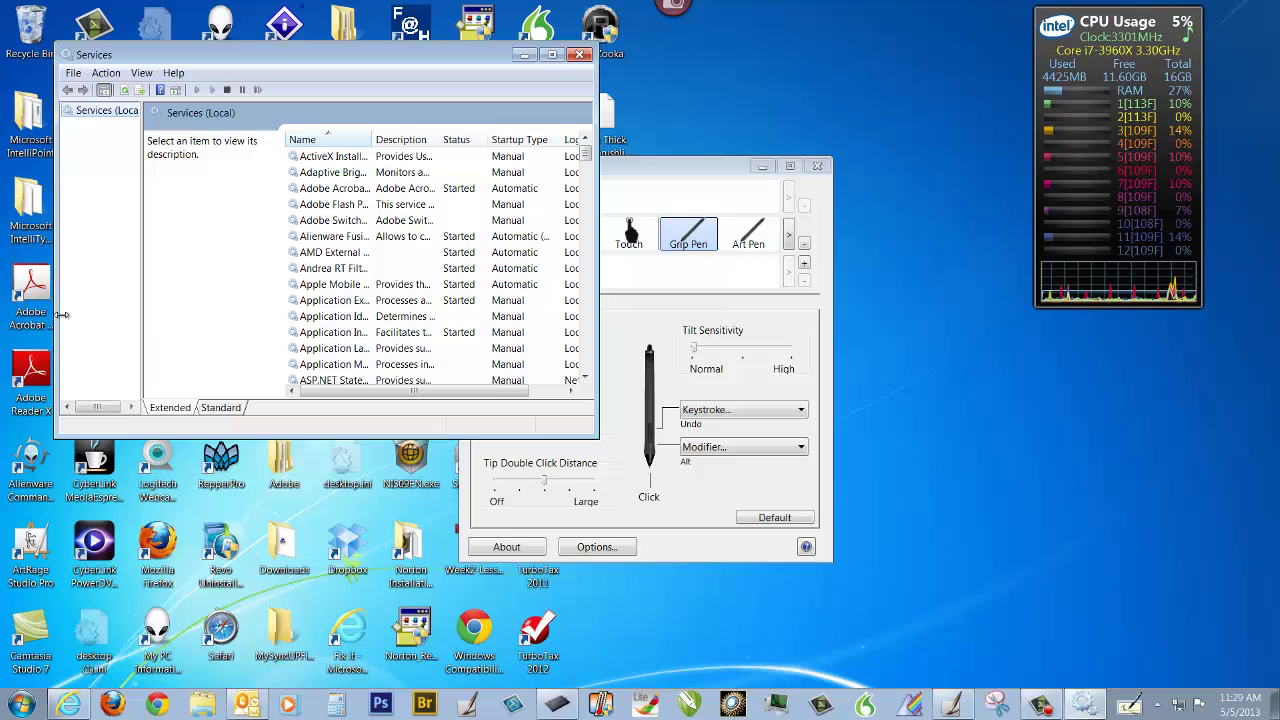
- Close the Wacom Tablet Properties window, enlarge the Services window and widen its Name column to show full service names
{"action": "left_click", "coordinate": [818, 168]}
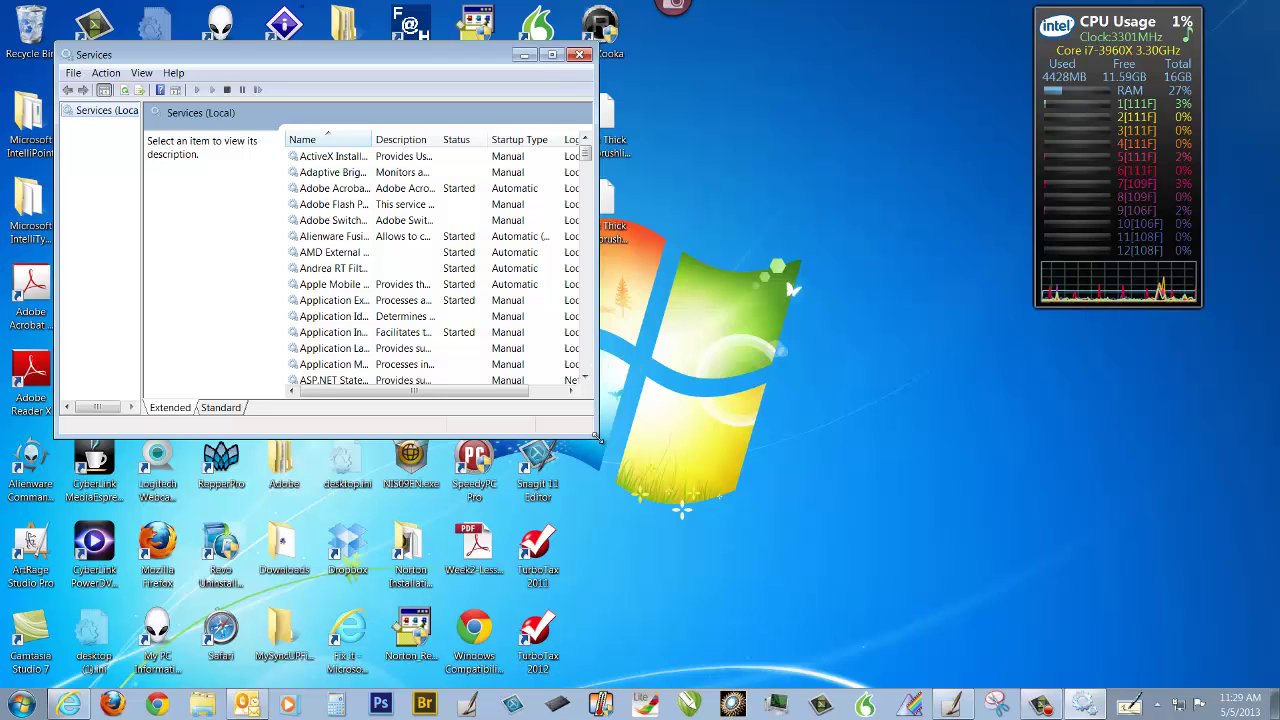
{"action": "left_click_drag", "start_coordinate": [594, 438], "coordinate": [886, 601]}
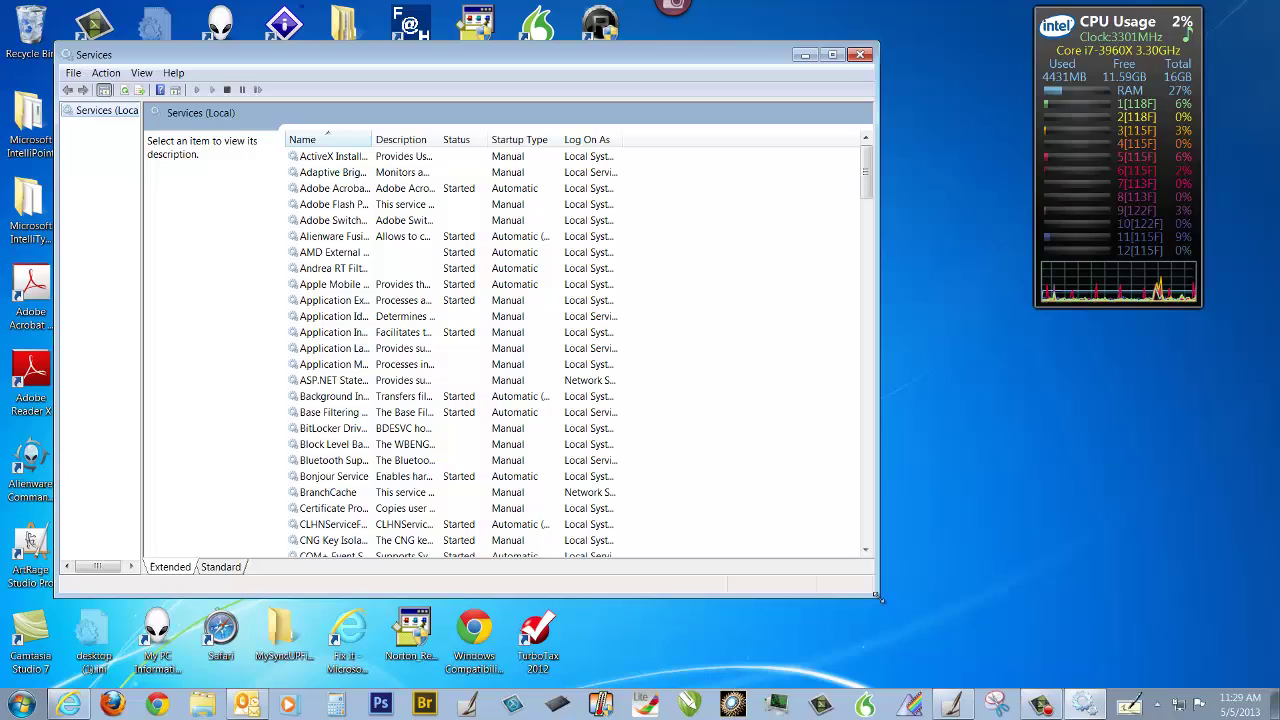
{"action": "left_click_drag", "start_coordinate": [368, 140], "coordinate": [464, 138]}
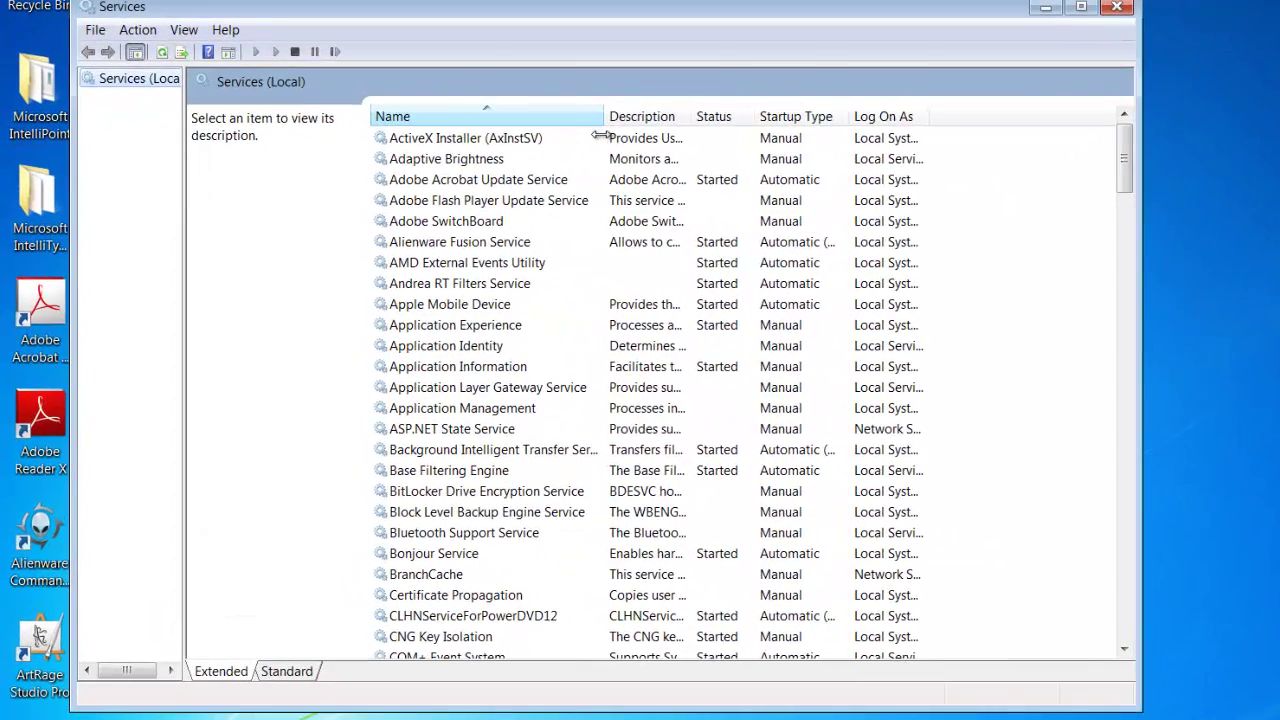
{"action": "left_click_drag", "start_coordinate": [600, 134], "coordinate": [625, 134]}
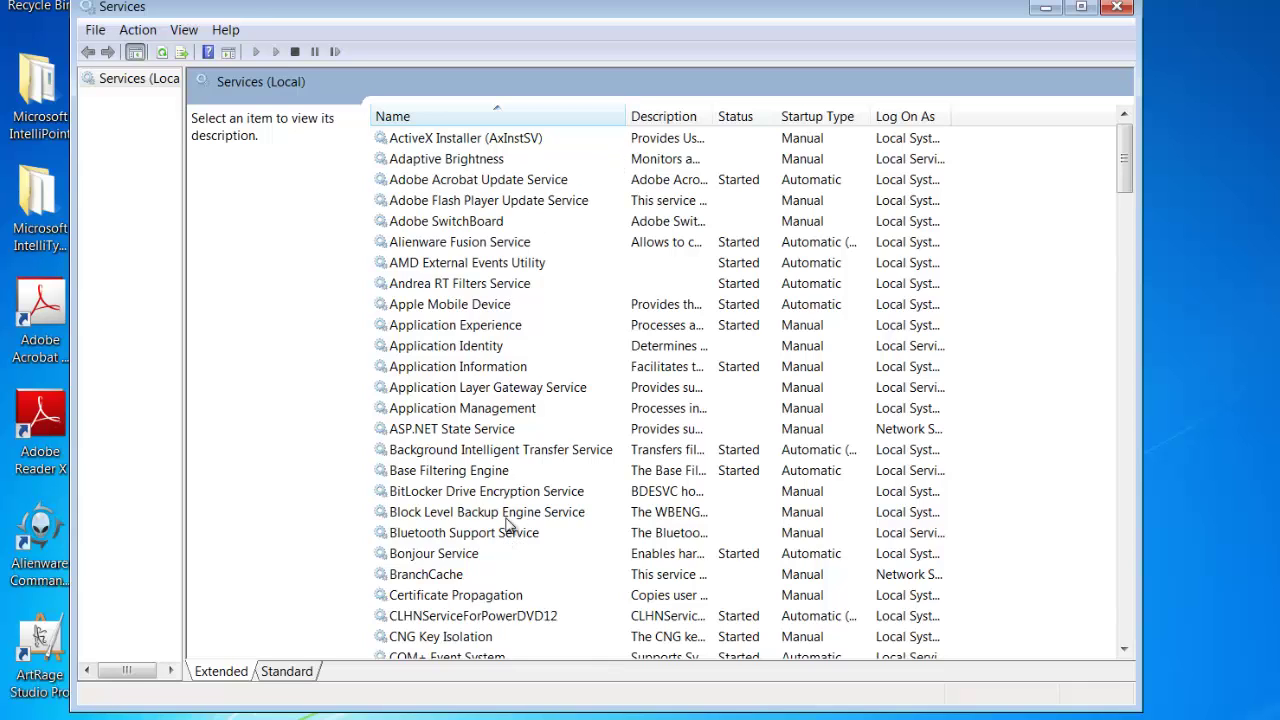
- Find Wacom Professional Service in the services list and open its properties
{"action": "left_click_drag", "start_coordinate": [1127, 158], "coordinate": [1070, 537]}
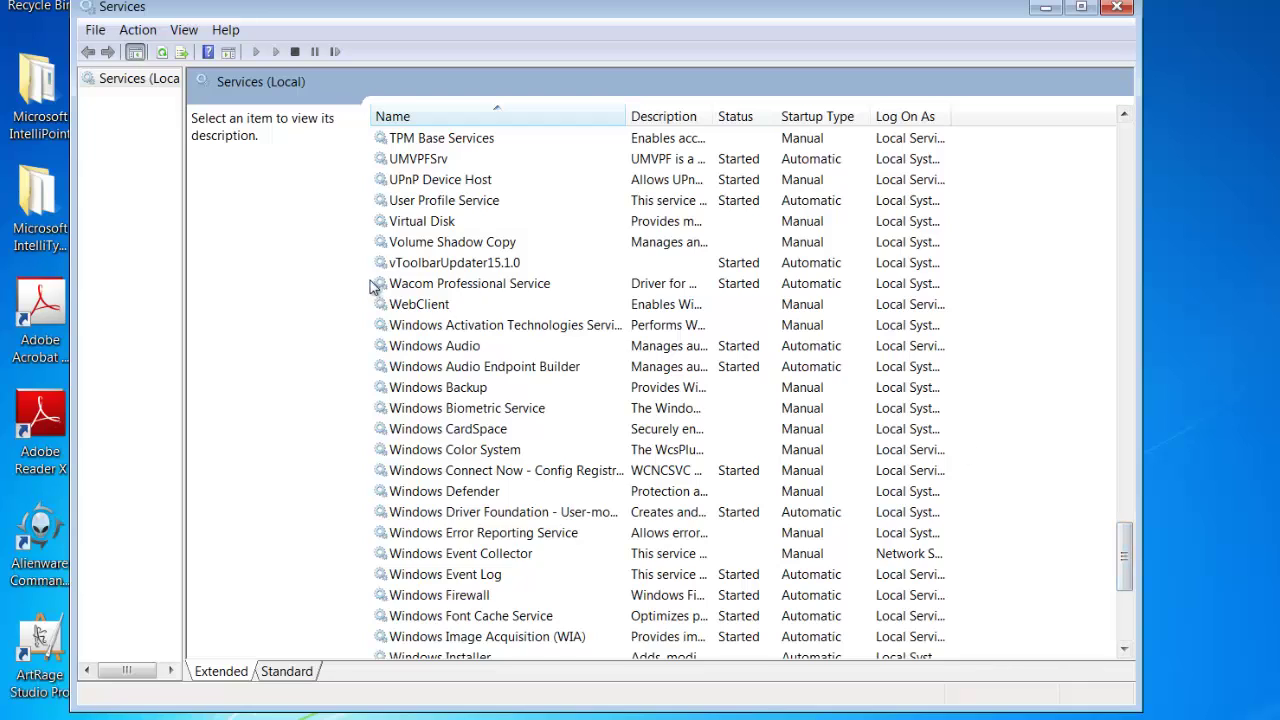
{"action": "left_click", "coordinate": [470, 286]}
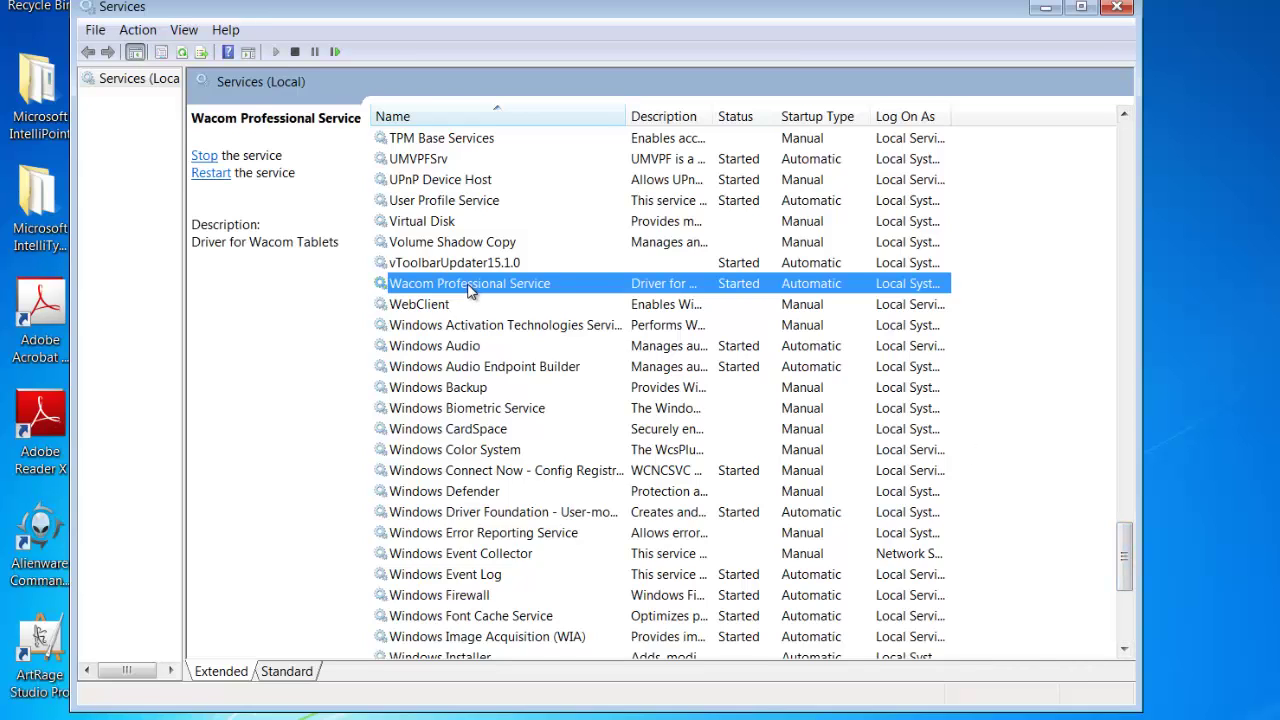
{"action": "double_click", "coordinate": [470, 286]}
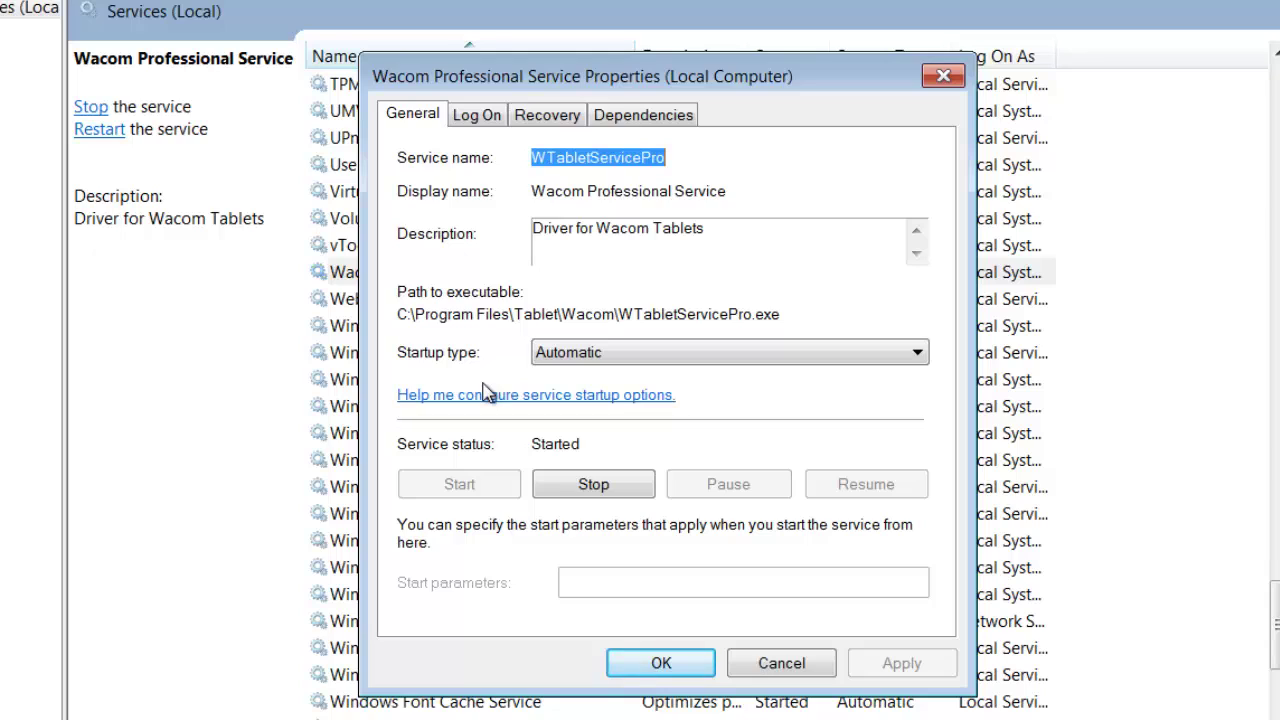
- Try to apply Automatic (Delayed Start) as the Wacom service's startup type, dismiss the error and restore Automatic
{"action": "left_click", "coordinate": [918, 356]}
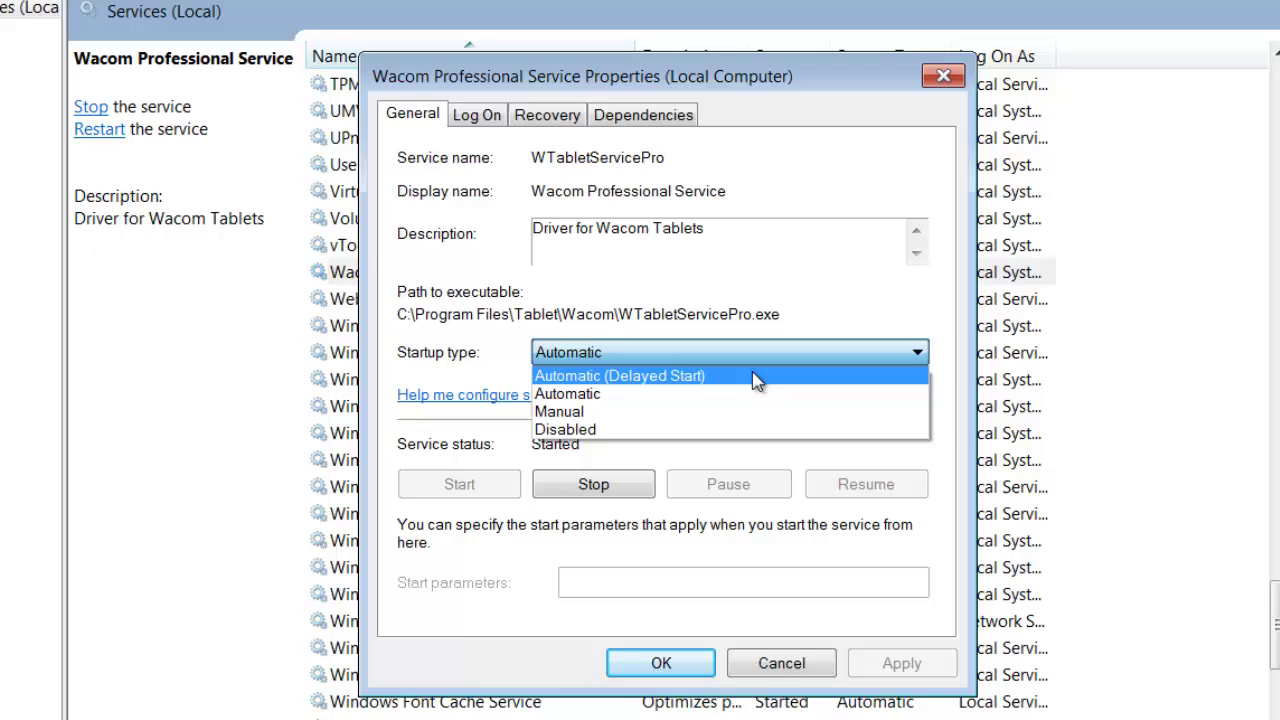
{"action": "left_click", "coordinate": [697, 378]}
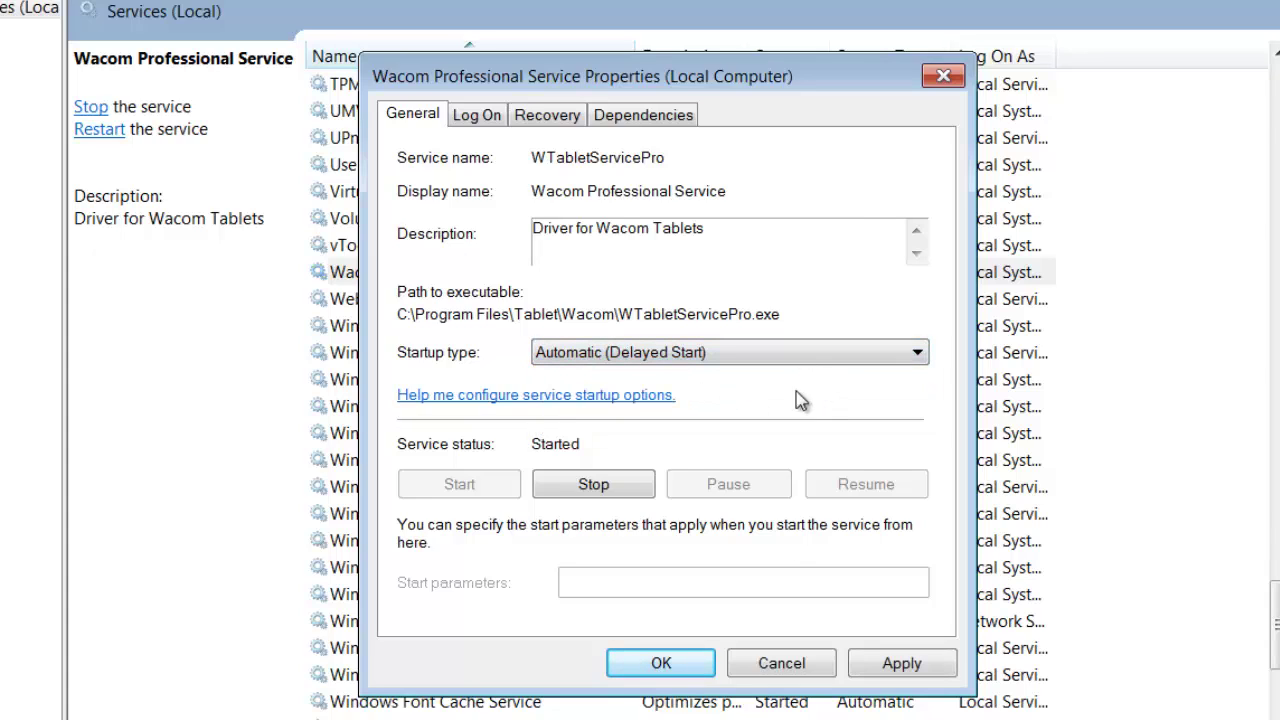
{"action": "left_click", "coordinate": [661, 663]}
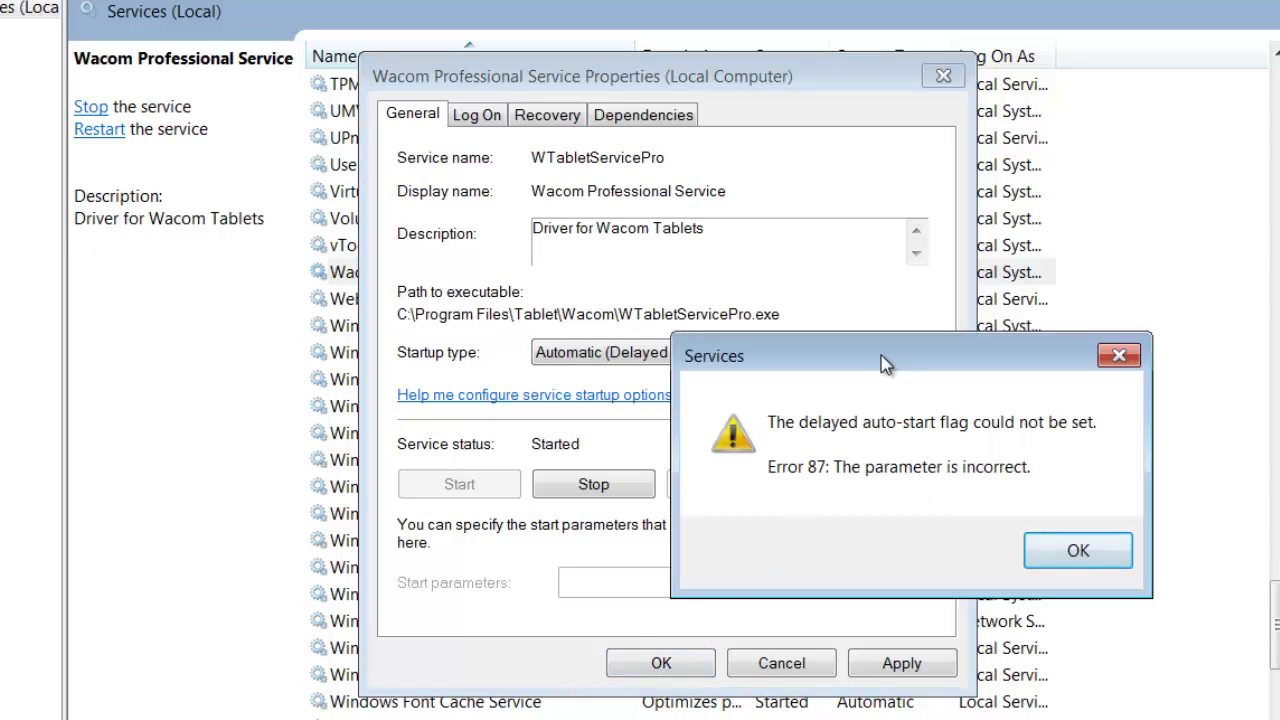
{"action": "left_click_drag", "start_coordinate": [884, 364], "coordinate": [629, 246]}
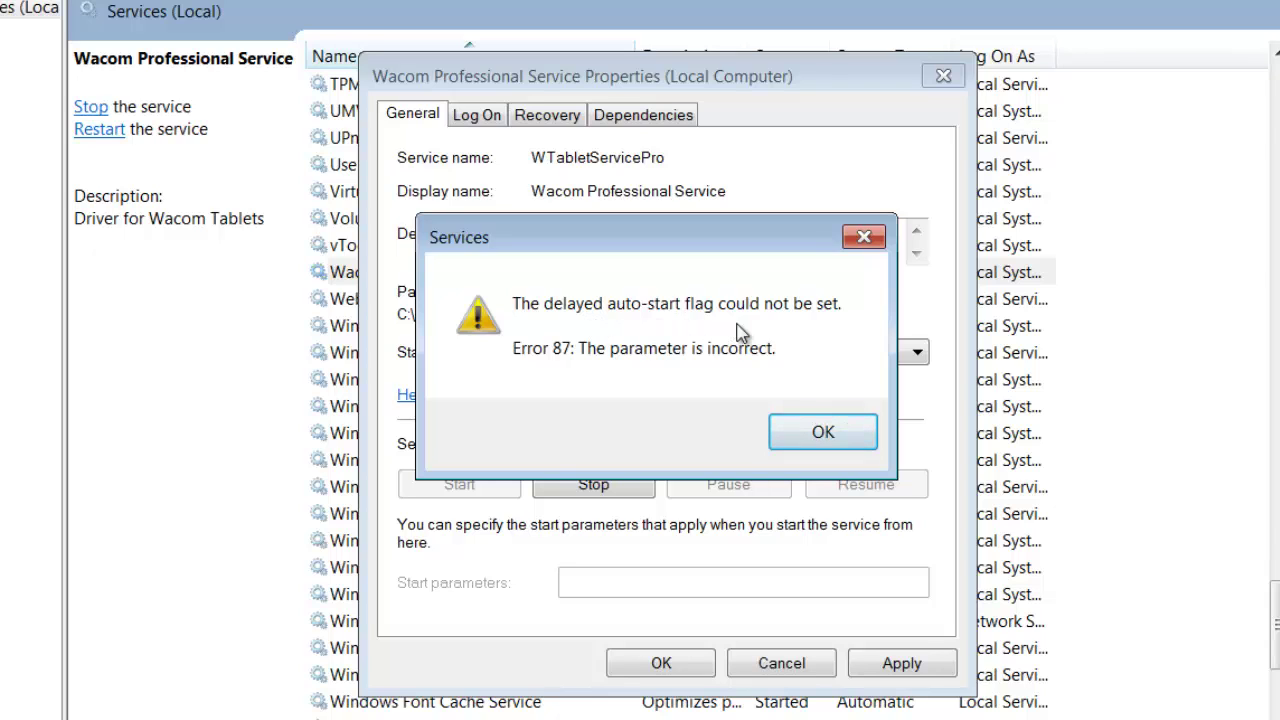
{"action": "left_click", "coordinate": [820, 435]}
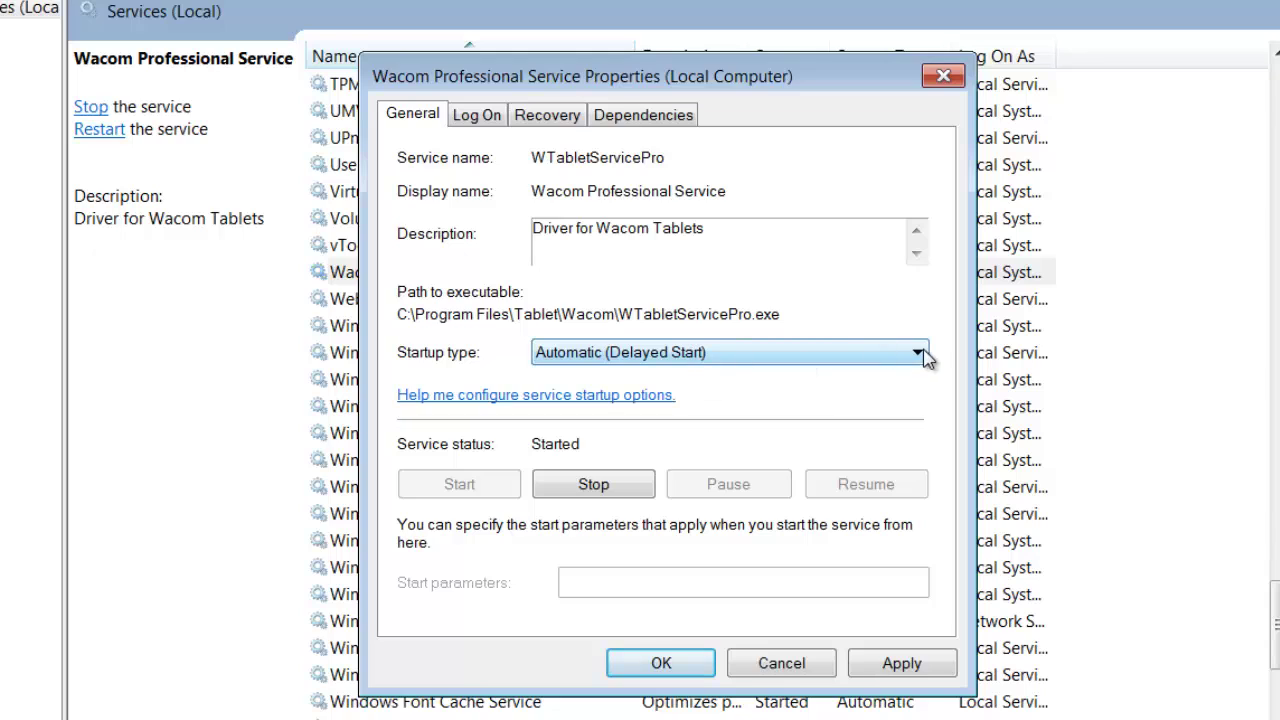
{"action": "left_click", "coordinate": [917, 353]}
{"action": "left_click", "coordinate": [822, 403]}
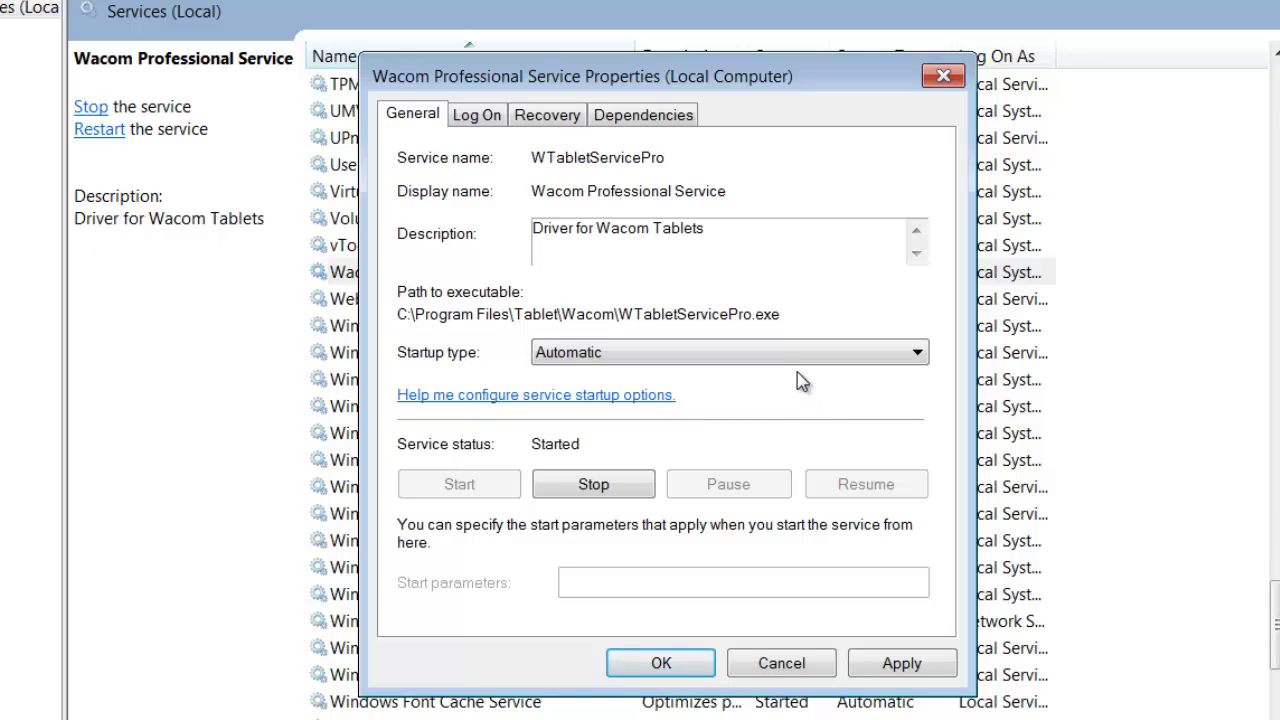
- Set the Wacom service's recovery response to Take No Action for the first, second and subsequent failures
{"action": "left_click", "coordinate": [544, 114]}
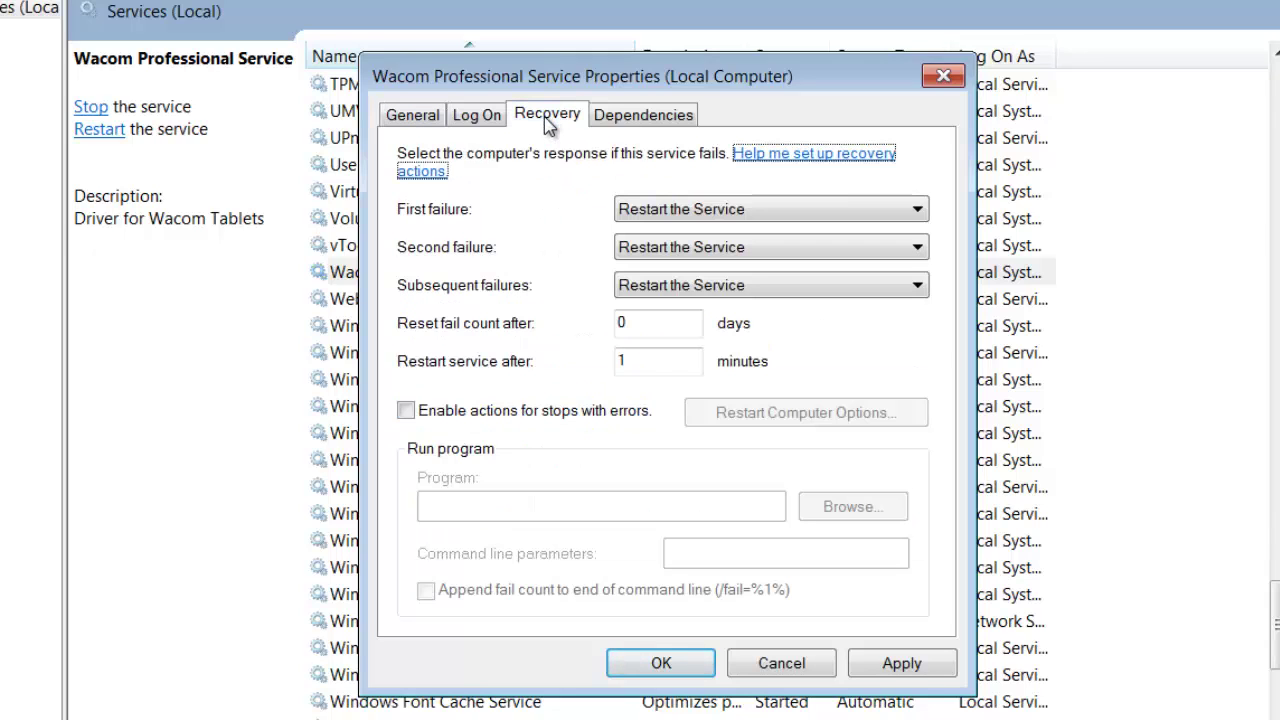
{"action": "left_click", "coordinate": [920, 212]}
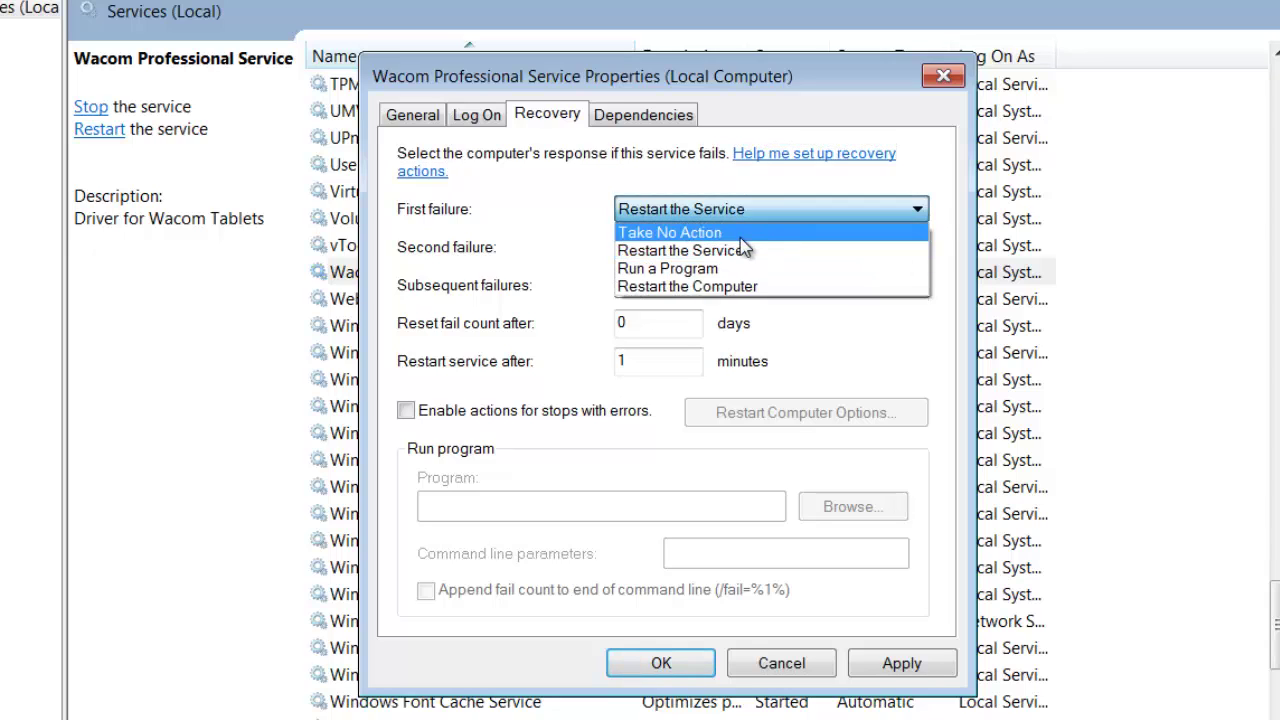
{"action": "left_click", "coordinate": [745, 233]}
{"action": "left_click", "coordinate": [917, 249]}
{"action": "left_click", "coordinate": [874, 271]}
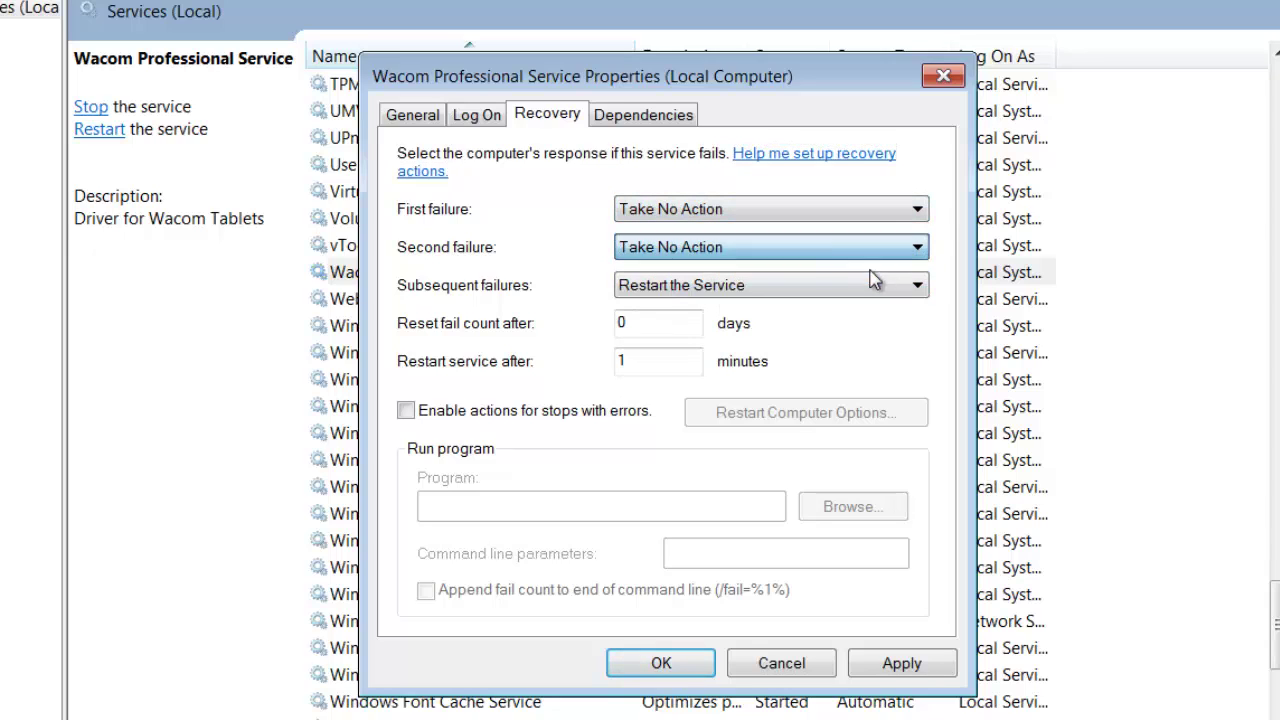
{"action": "left_click", "coordinate": [914, 288]}
{"action": "left_click", "coordinate": [892, 309]}
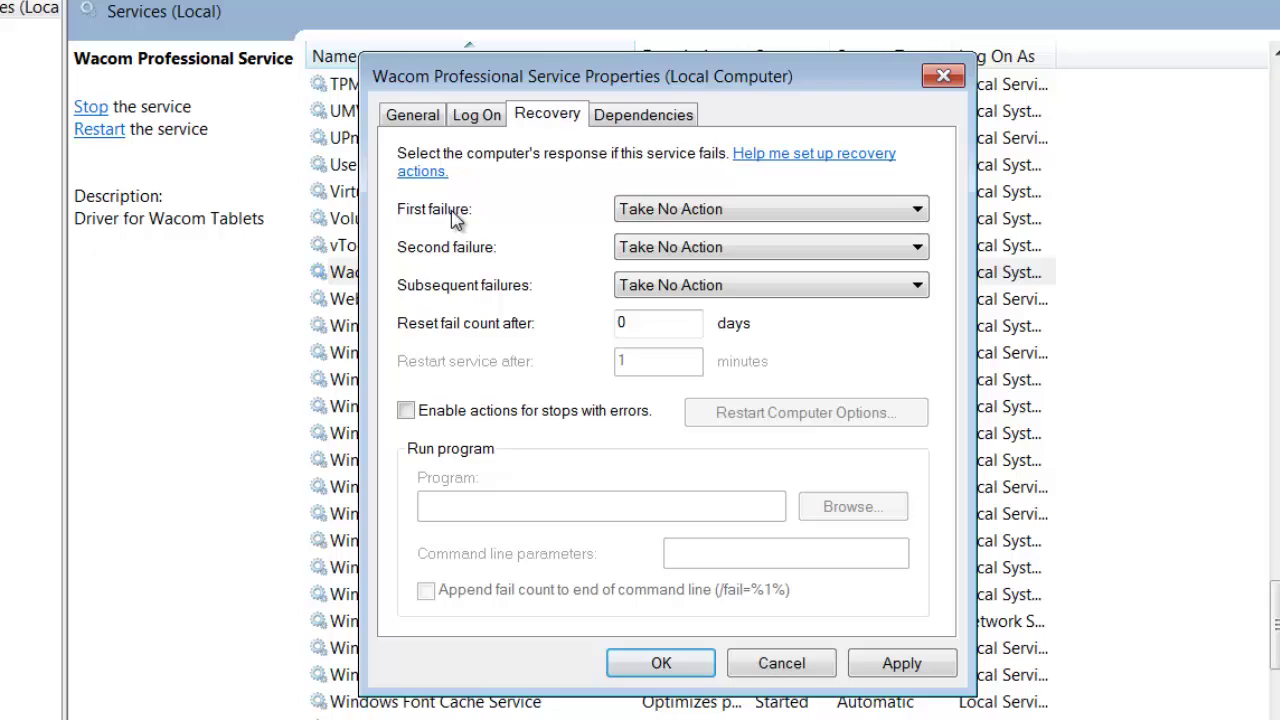
- Set the recovery response to Restart the Service for the first, second and subsequent failures, and save the service properties
{"action": "left_click", "coordinate": [918, 211]}
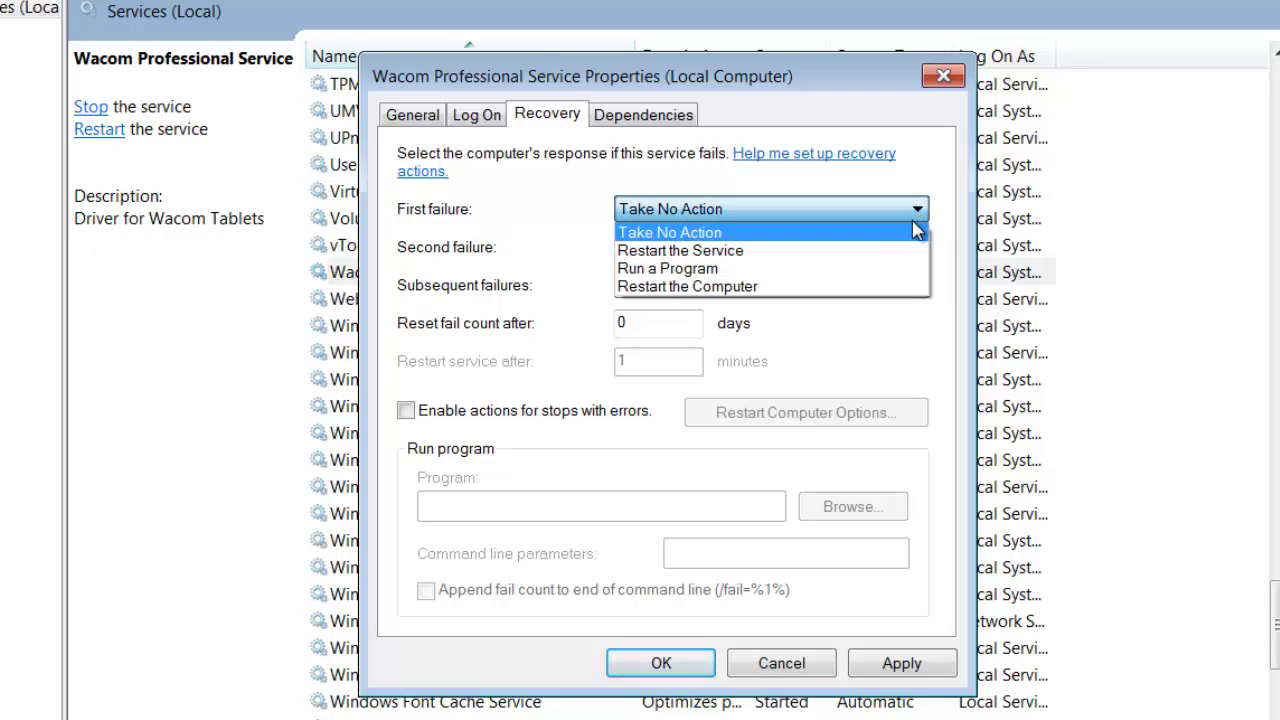
{"action": "left_click", "coordinate": [736, 252]}
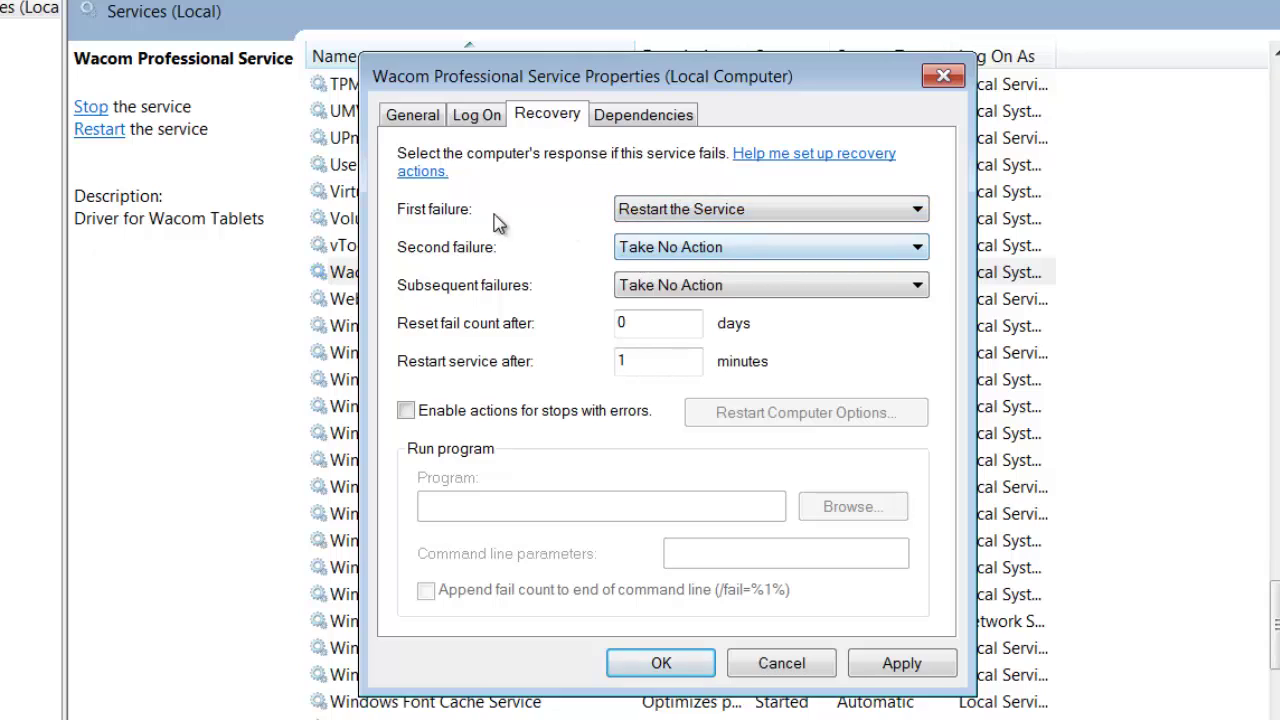
{"action": "left_click", "coordinate": [918, 247]}
{"action": "left_click", "coordinate": [738, 286]}
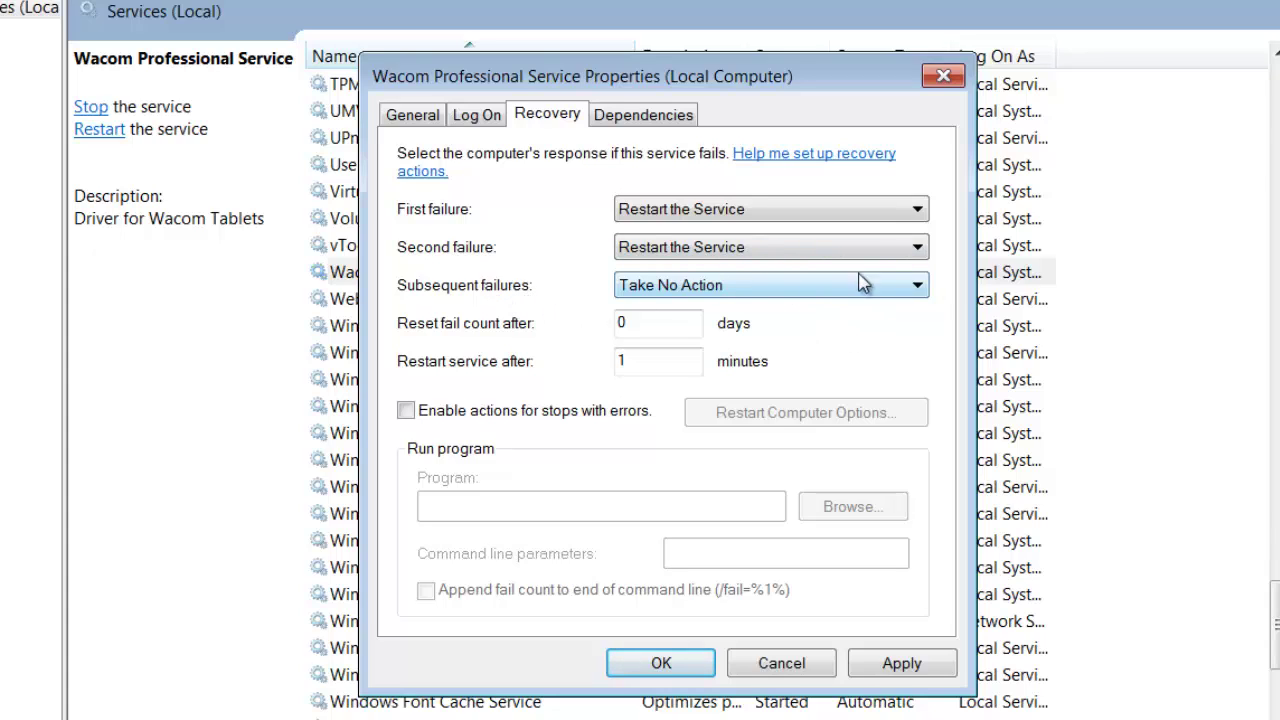
{"action": "left_click", "coordinate": [917, 287]}
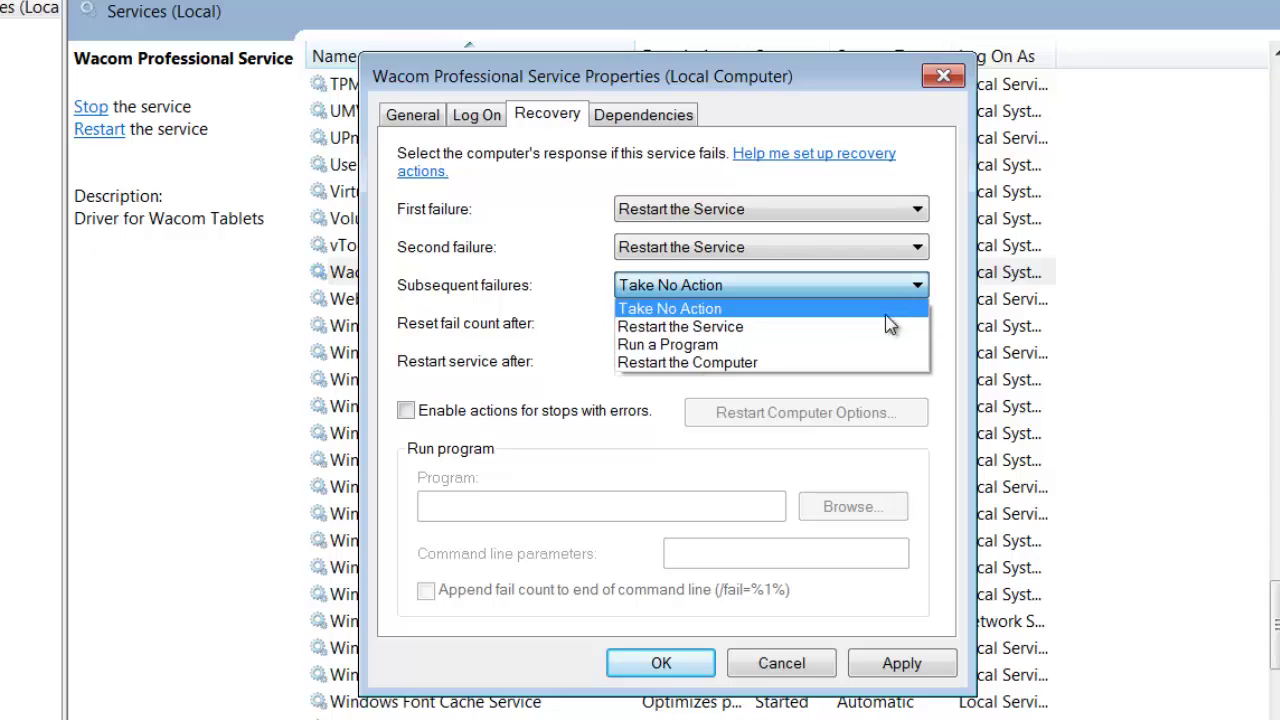
{"action": "left_click", "coordinate": [830, 328]}
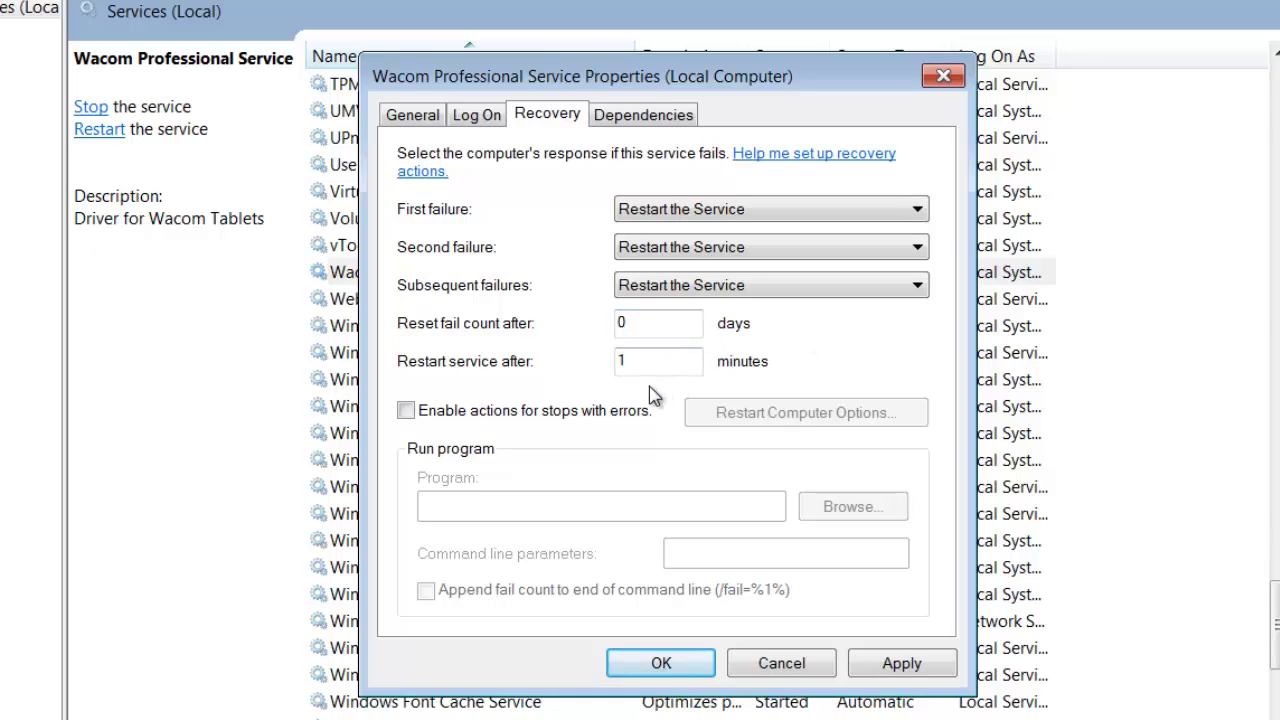
{"action": "left_click", "coordinate": [660, 665]}
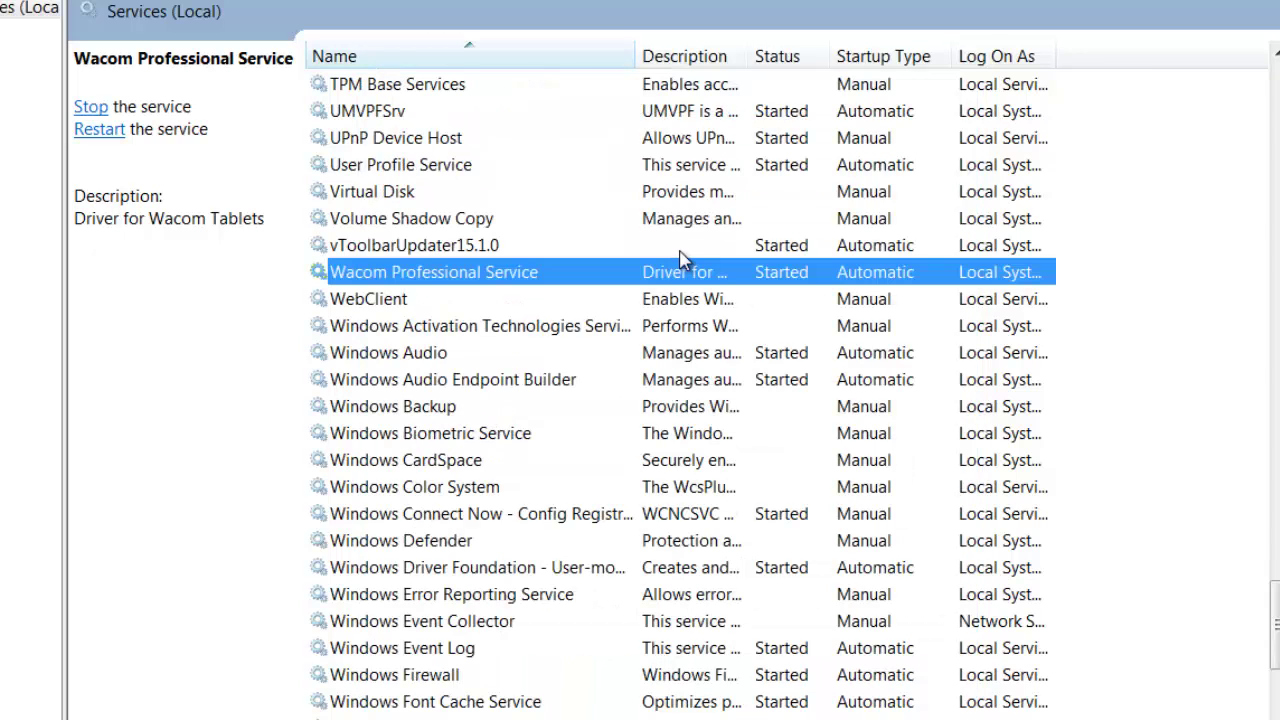